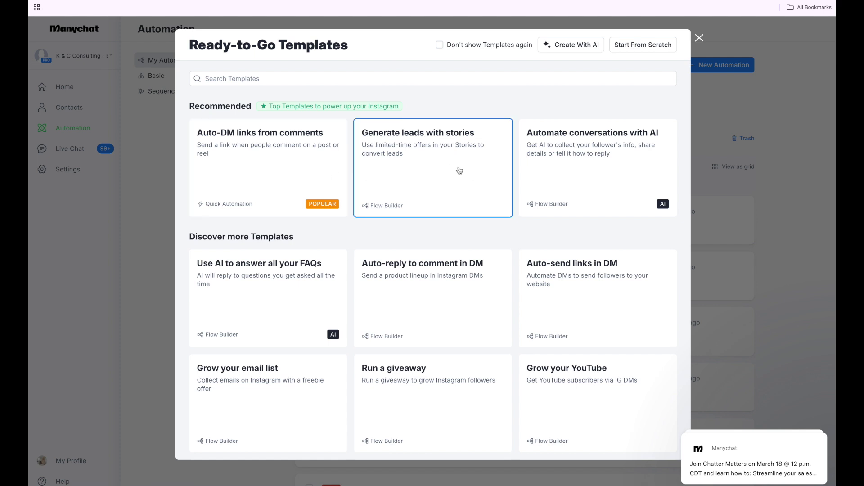
Create a new automation from the Generate leads with stories template.
left_click(700, 38)
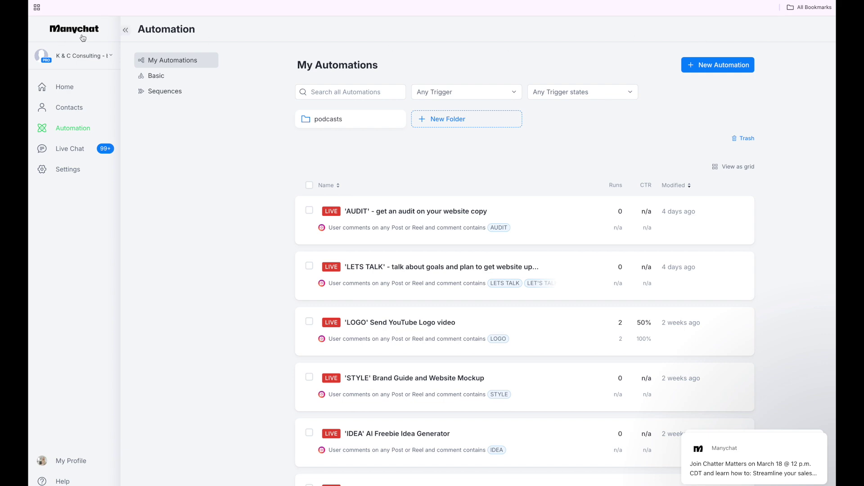
left_click(712, 68)
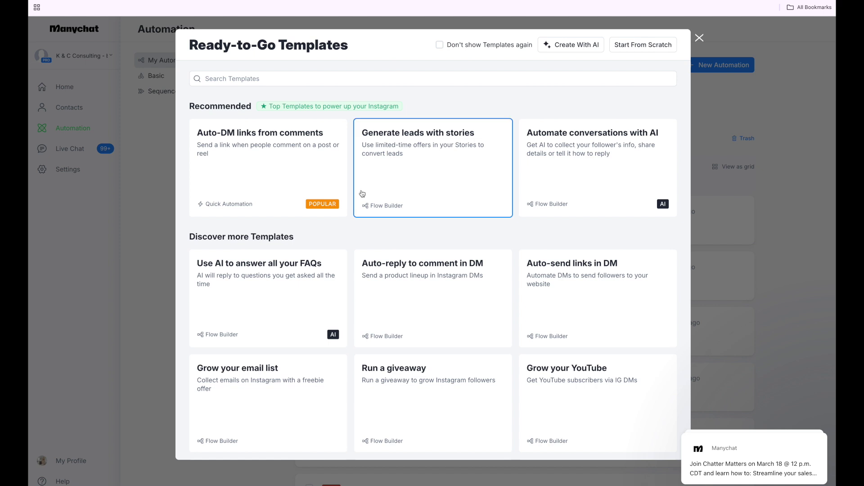
left_click(439, 175)
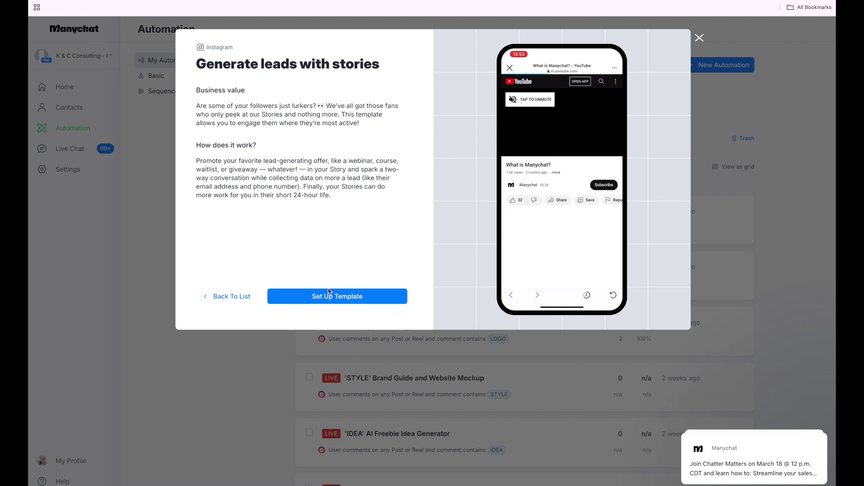
left_click(338, 296)
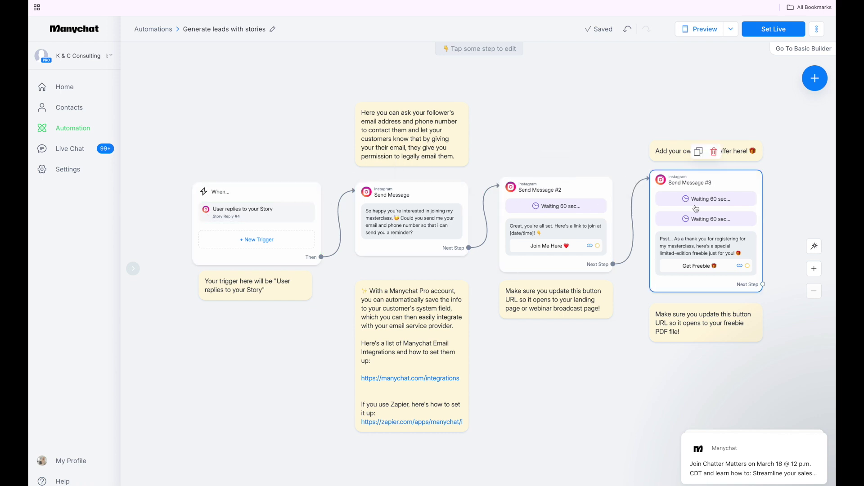
Open the Story Reply #4 trigger settings from the flow's When... node.
left_click(259, 196)
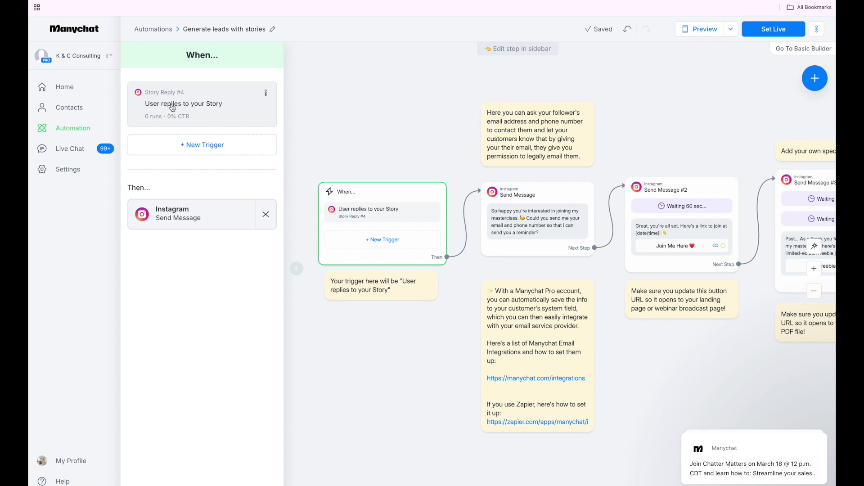
left_click(173, 107)
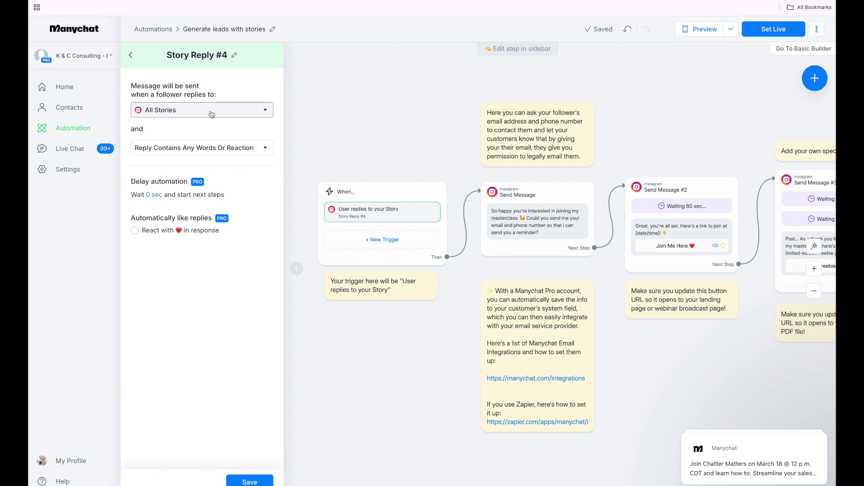
Try limiting the trigger to a Specific Story, then revert to All Stories.
left_click(267, 112)
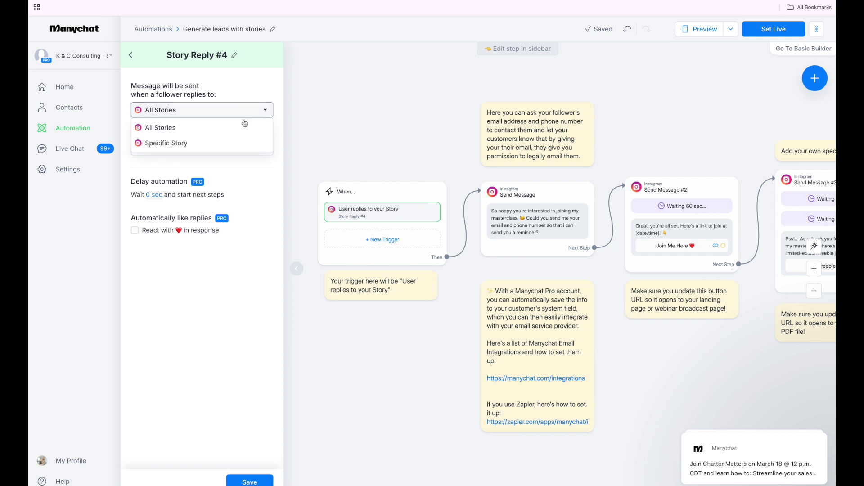
left_click(175, 144)
left_click(209, 134)
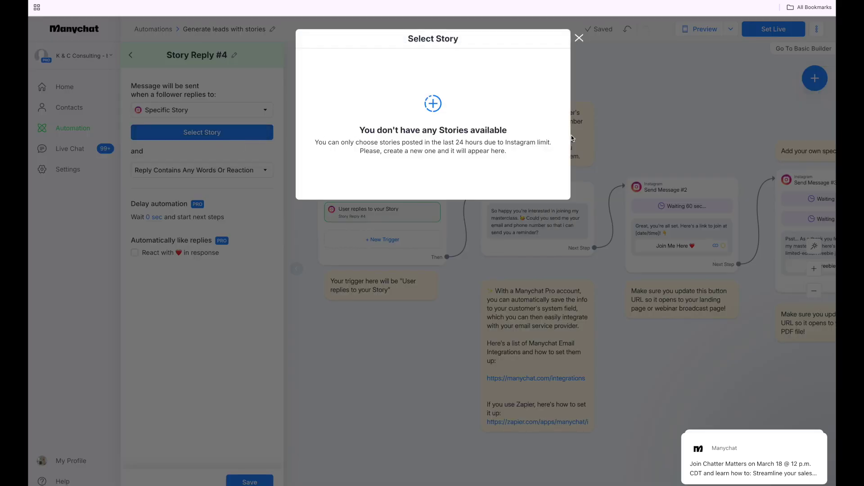
left_click(579, 39)
left_click(269, 111)
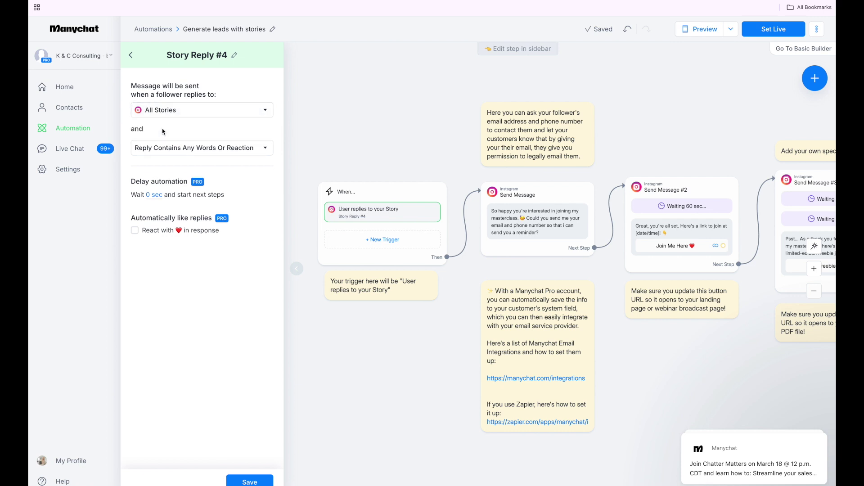
left_click(163, 129)
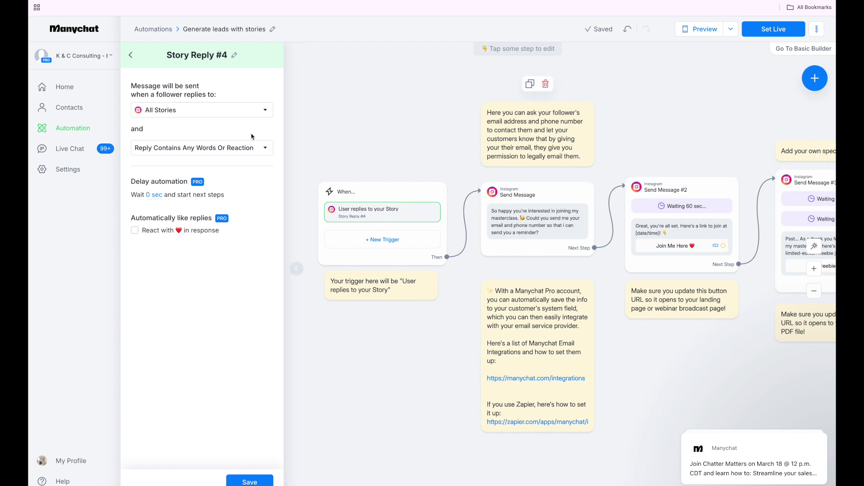
Recheck the story scope without changes and bring up the reply condition options.
left_click(235, 113)
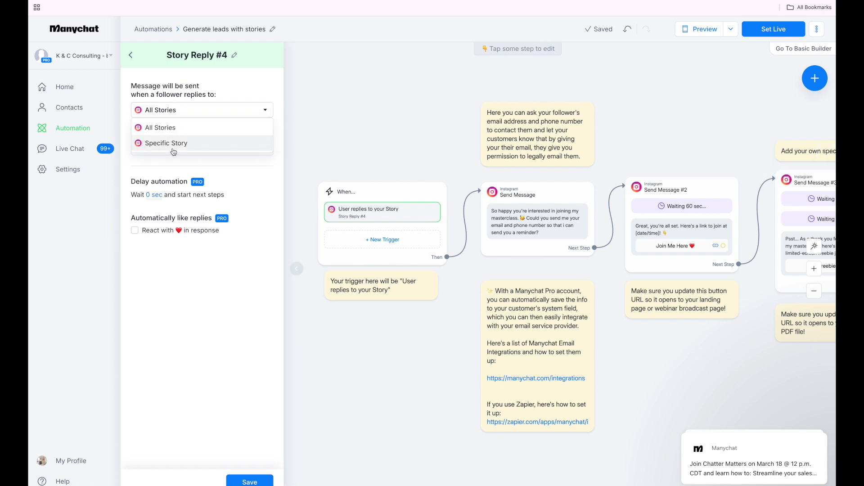
left_click(273, 75)
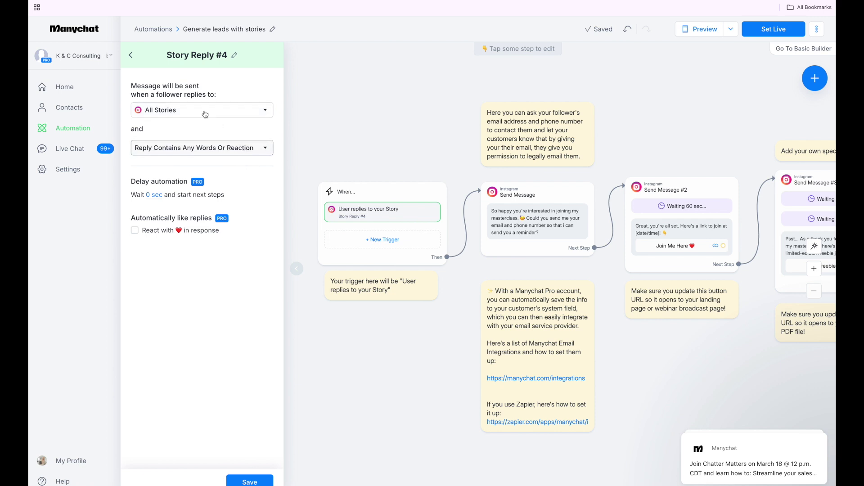
left_click(256, 152)
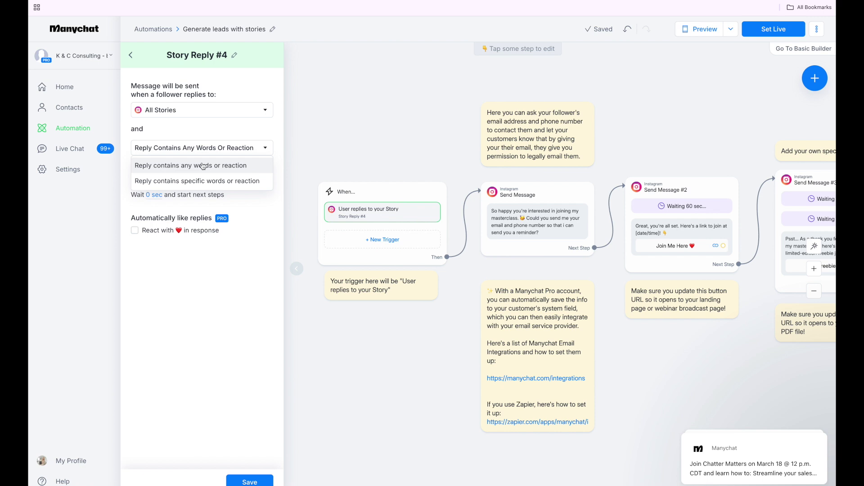
Require replies containing the keyword 'magic' and save the Story Reply #4 trigger.
left_click(197, 181)
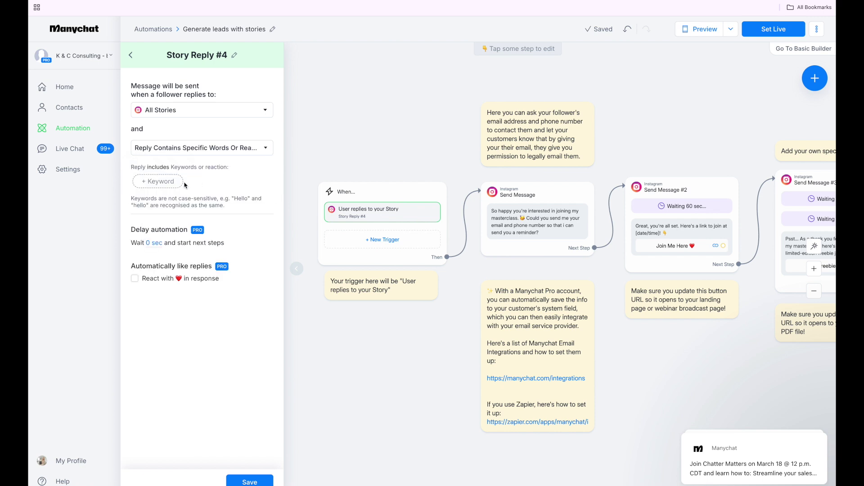
left_click(158, 181)
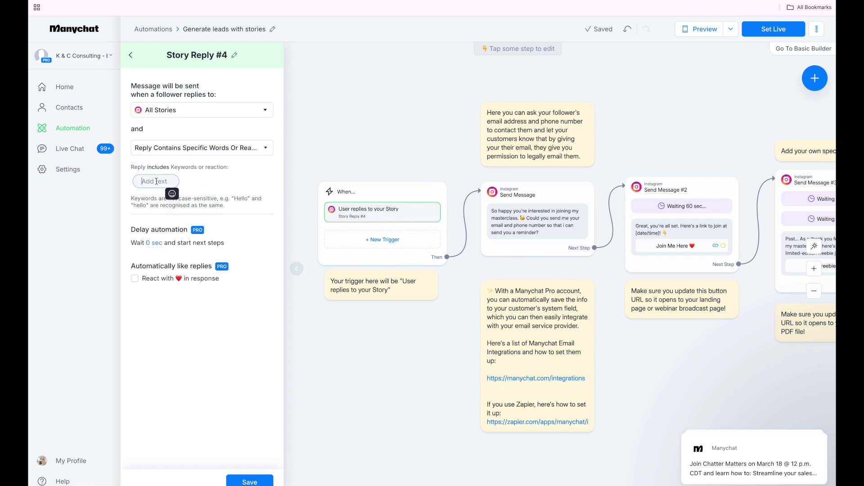
type("magic")
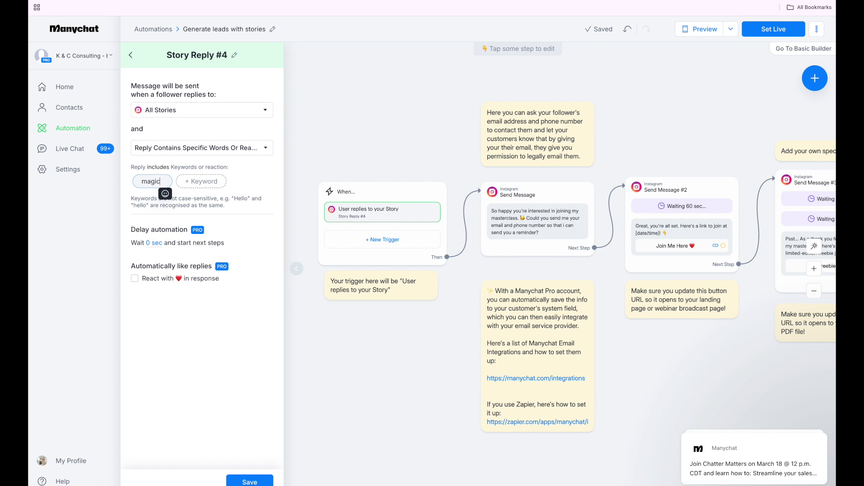
left_click(206, 181)
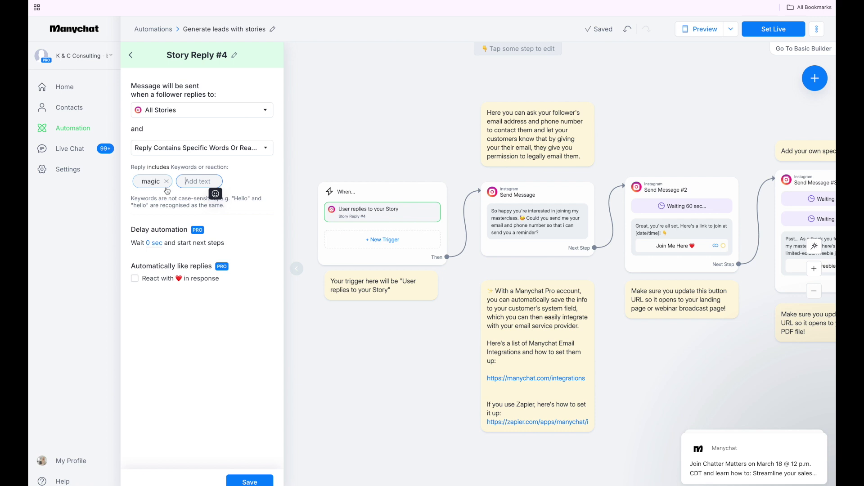
mouse_move(167, 184)
left_click(136, 279)
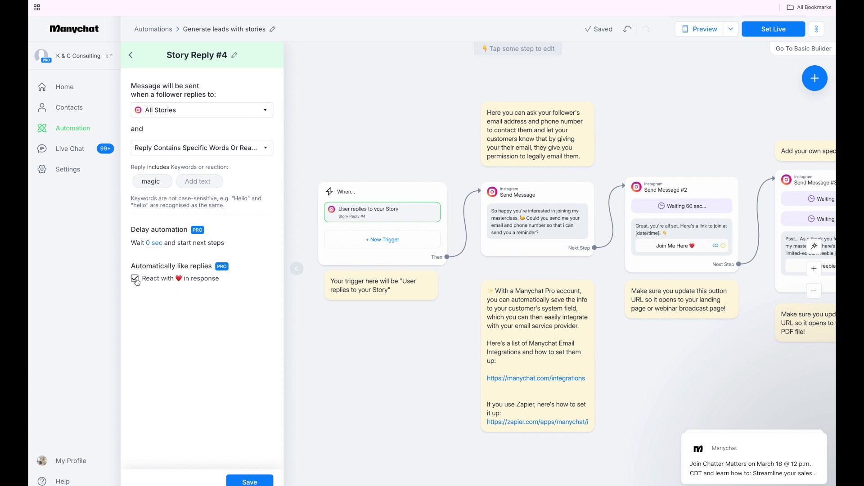
left_click(250, 482)
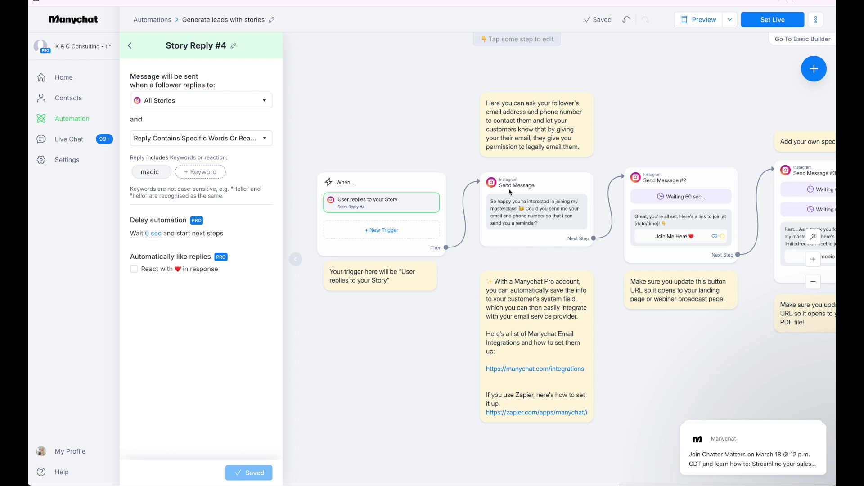
left_click(551, 200)
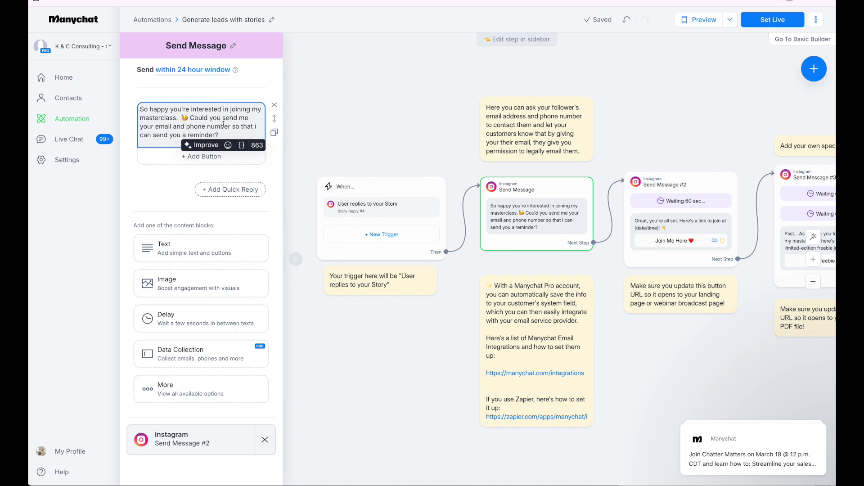
Remove 'and phone number' from the first message so it asks only for the email.
left_click_drag(232, 127, 173, 128)
key("BackSpace")
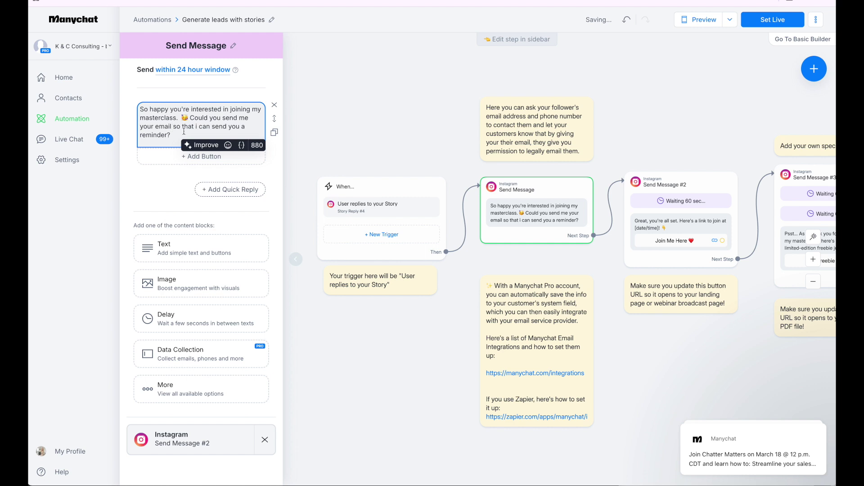
left_click_drag(171, 136, 137, 115)
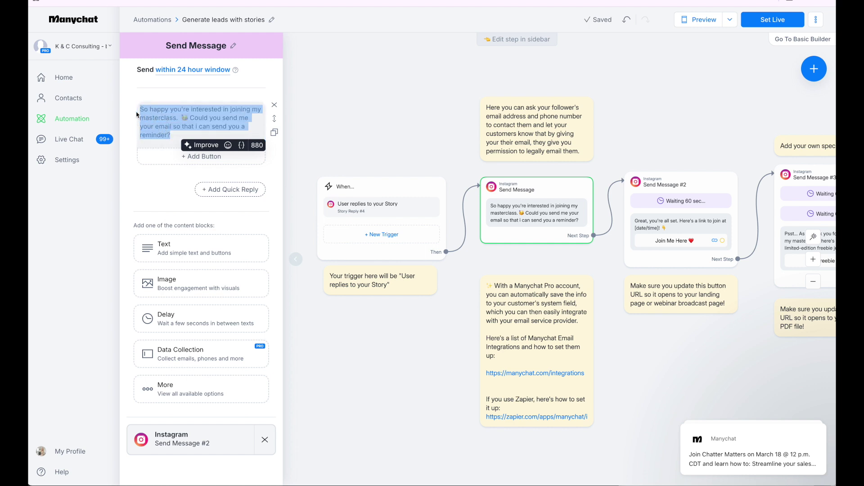
left_click(196, 135)
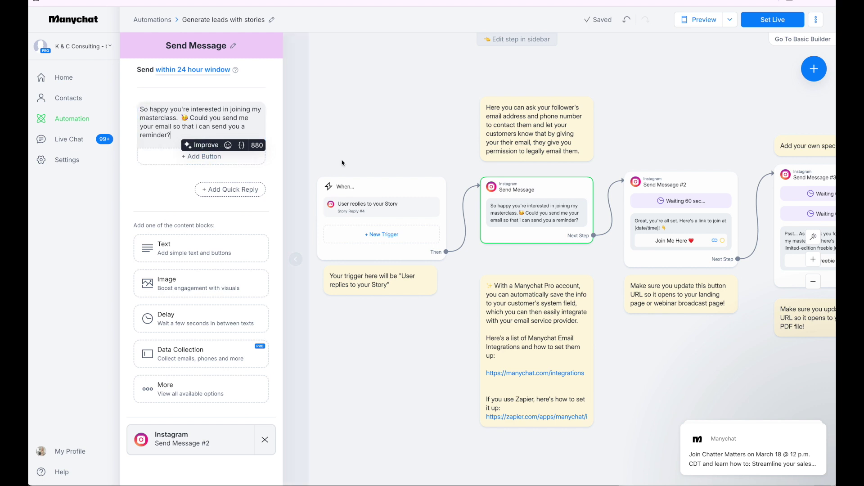
mouse_move(531, 206)
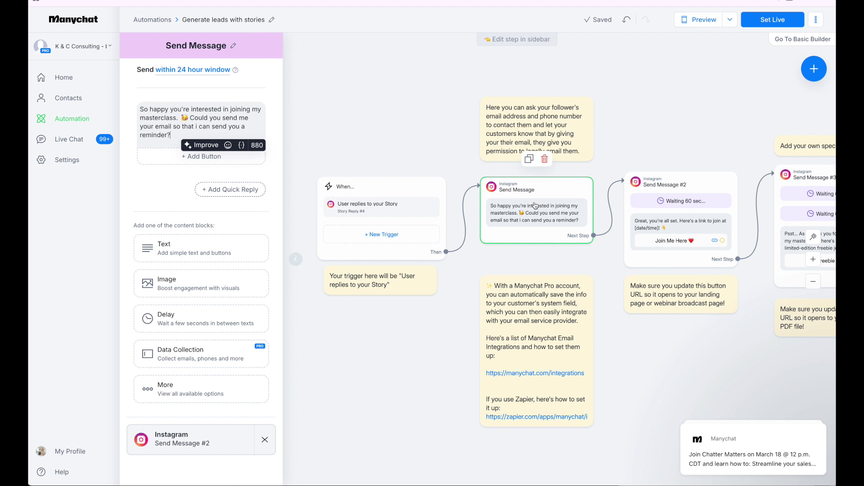
mouse_move(694, 201)
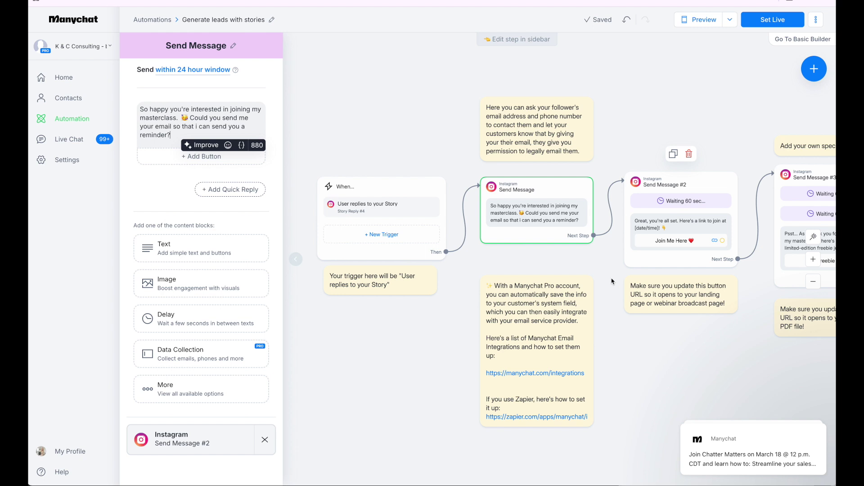
mouse_move(570, 312)
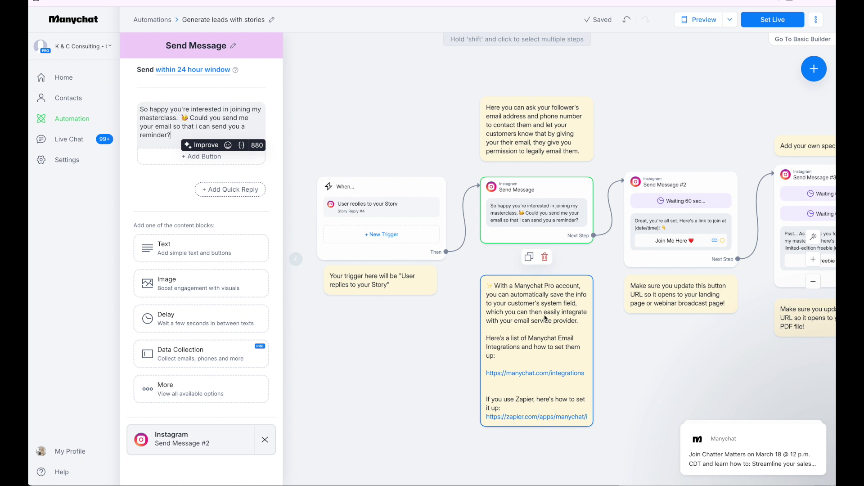
Shorten Send Message #2's delay from 60 to 50 seconds.
left_click(664, 221)
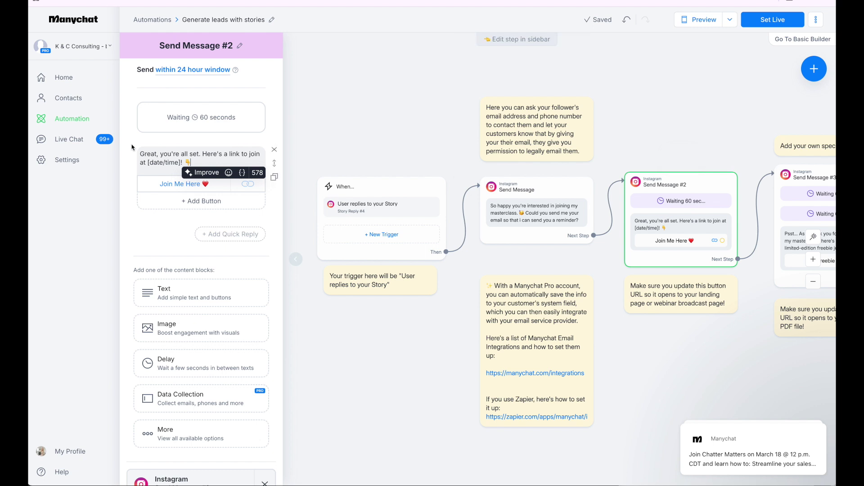
left_click(202, 130)
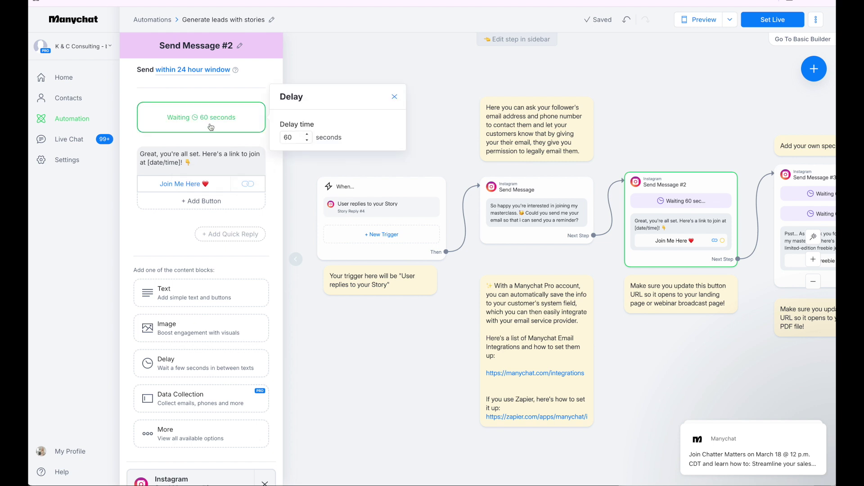
left_click(307, 140)
left_click(307, 140)
left_click(307, 140)
left_click(307, 140)
left_click(307, 140)
left_click(307, 140)
left_click(307, 140)
left_click(306, 140)
left_click(307, 140)
Select the link message text and open the Join Me Here button settings.
left_click(188, 163)
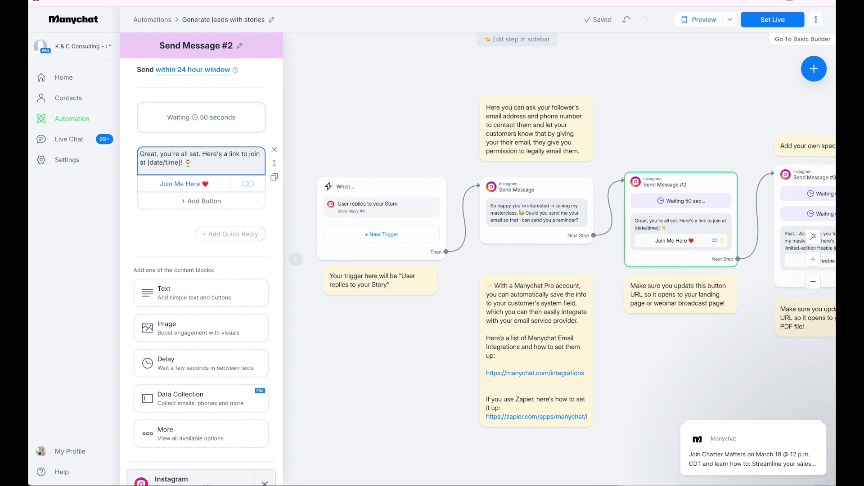
left_click_drag(188, 163, 133, 152)
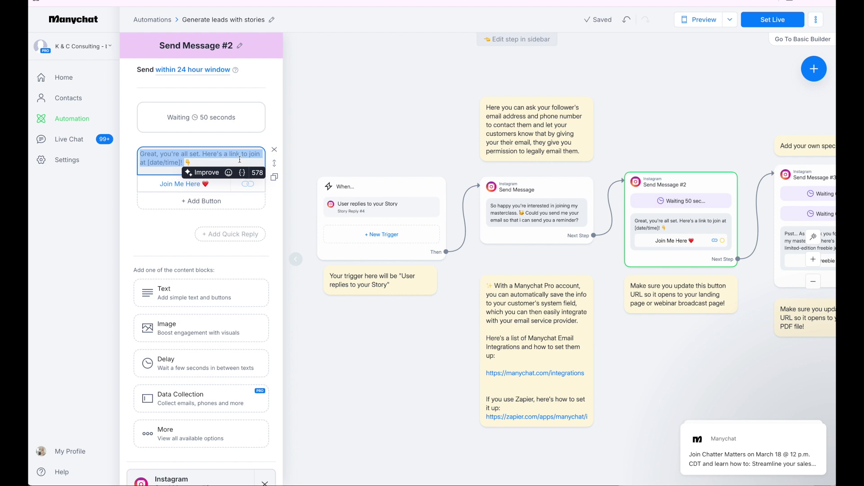
left_click(184, 189)
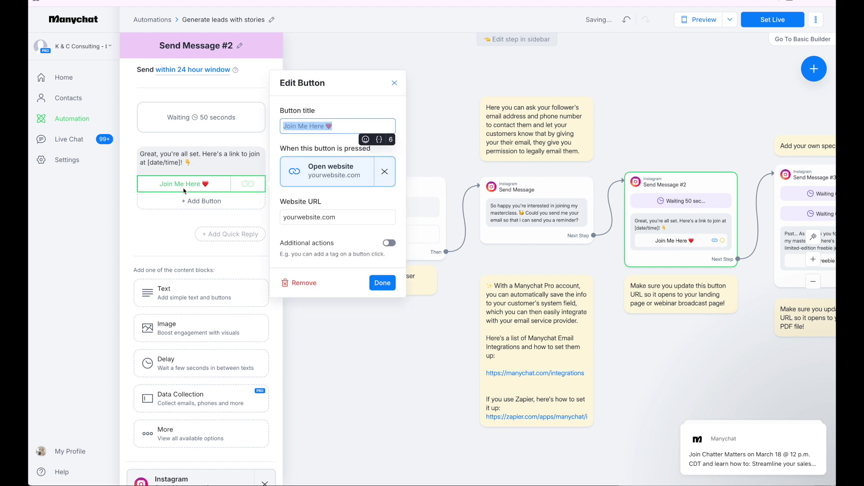
Review the Join Me Here button's title and yourwebsite.com URL, then close the editor.
left_click(288, 124)
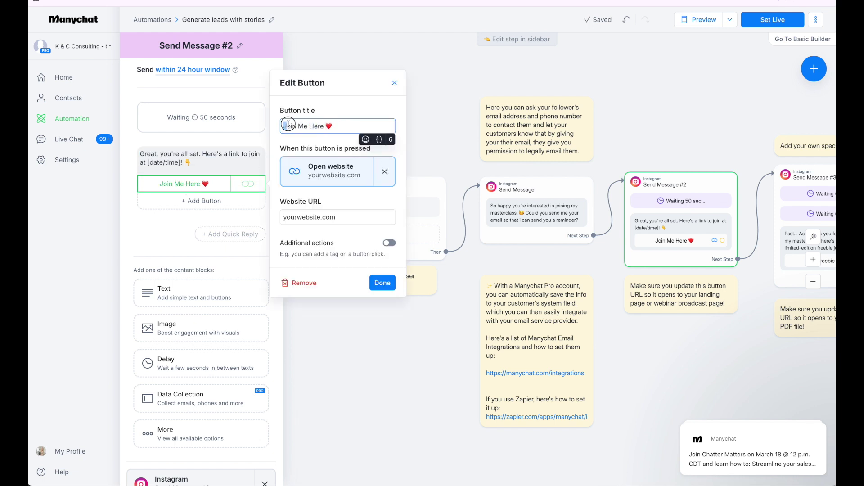
left_click(345, 218)
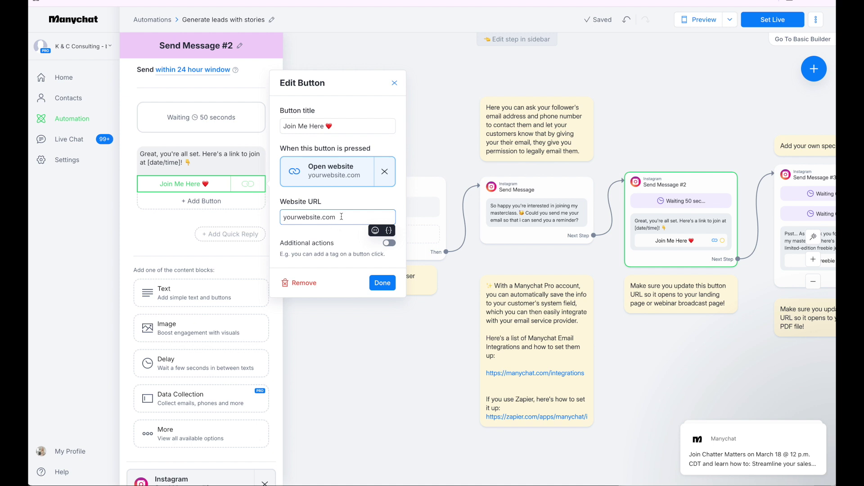
left_click_drag(341, 217, 277, 217)
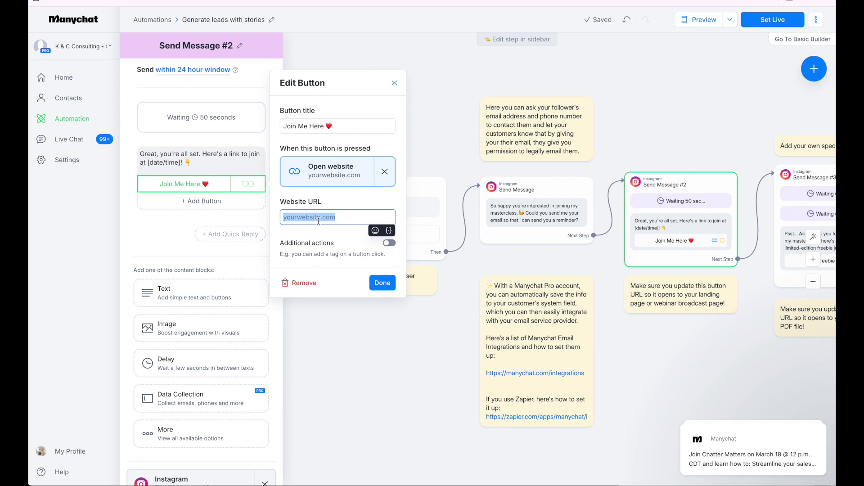
left_click_drag(684, 141, 671, 140)
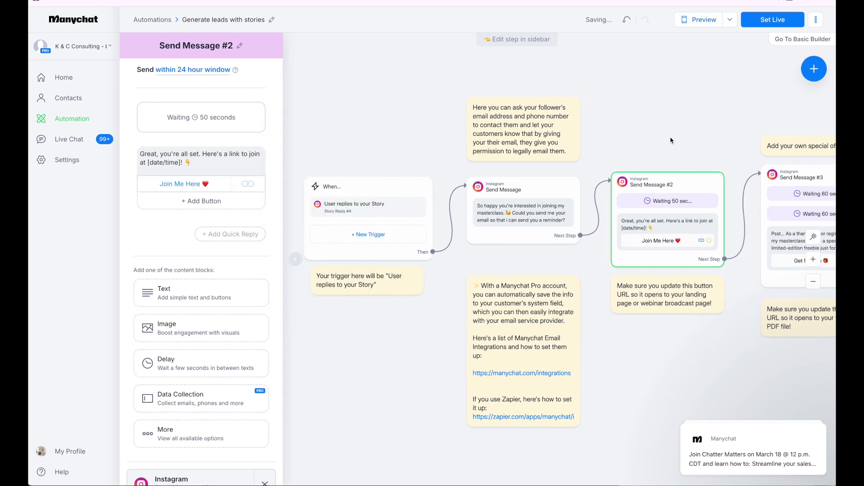
scroll(670, 140, "right", 5)
Open Send Message #3 with its two 60-second waits and freebie message.
scroll(671, 140, "left", 2)
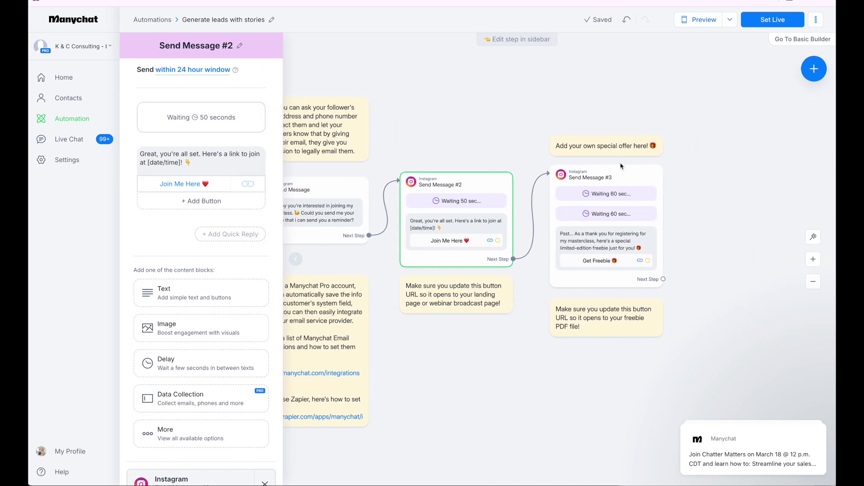
left_click(634, 177)
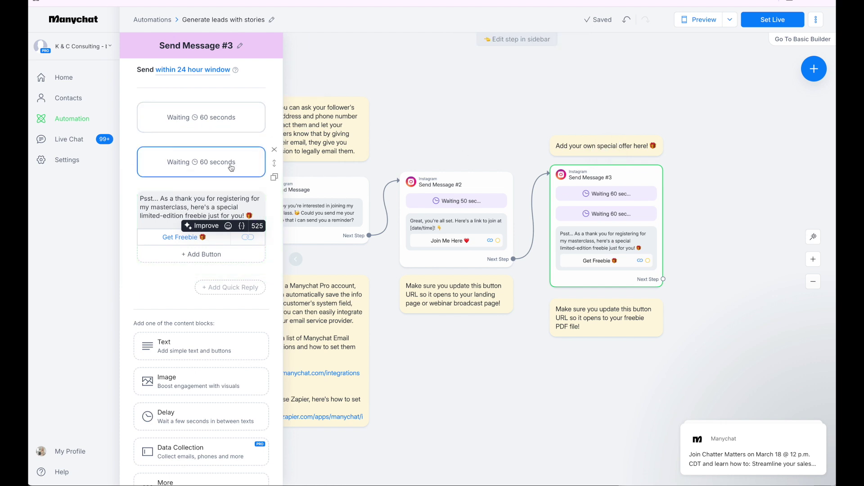
left_click(224, 119)
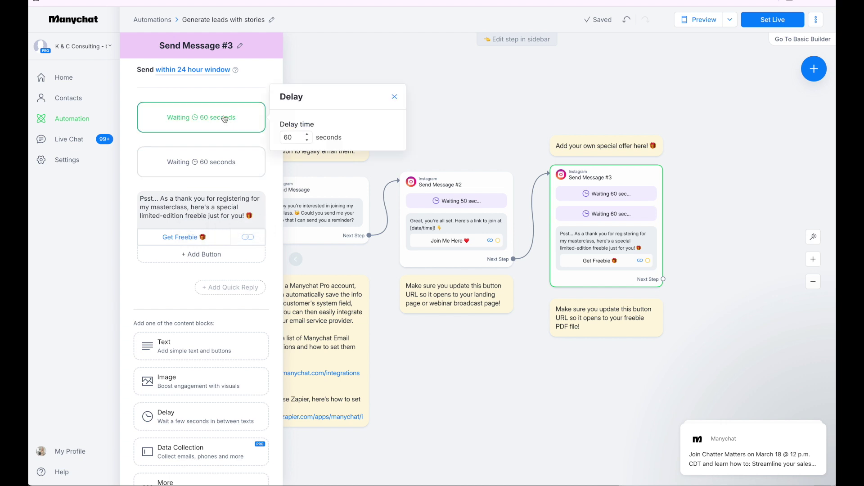
left_click(285, 137)
type("120")
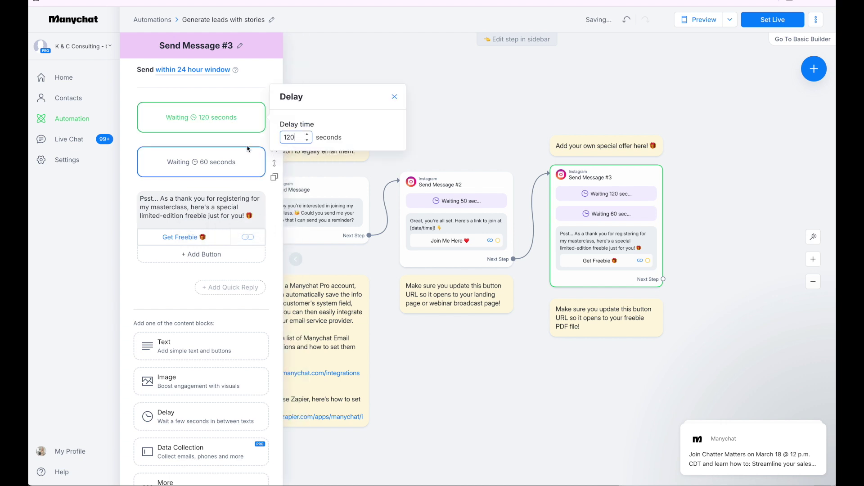
left_click(272, 171)
left_click(206, 120)
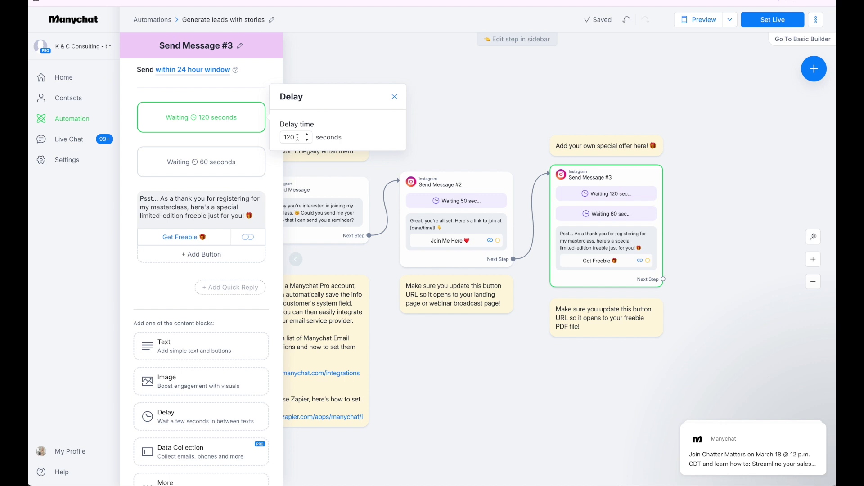
left_click(296, 138)
key("BackSpace")
key("BackSpace")
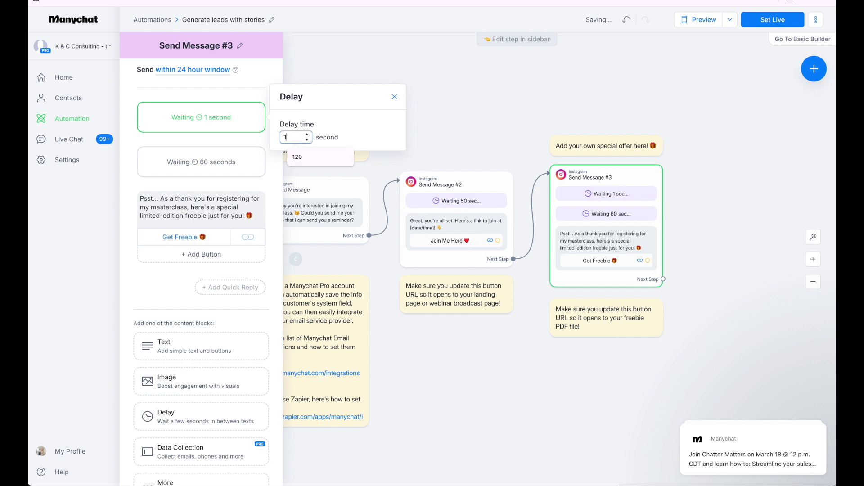
type("60")
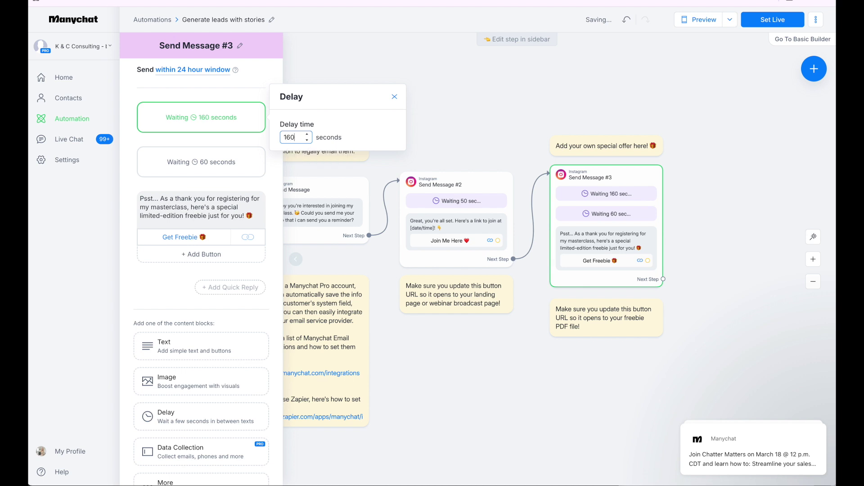
key("Home")
key("Delete")
left_click(211, 123)
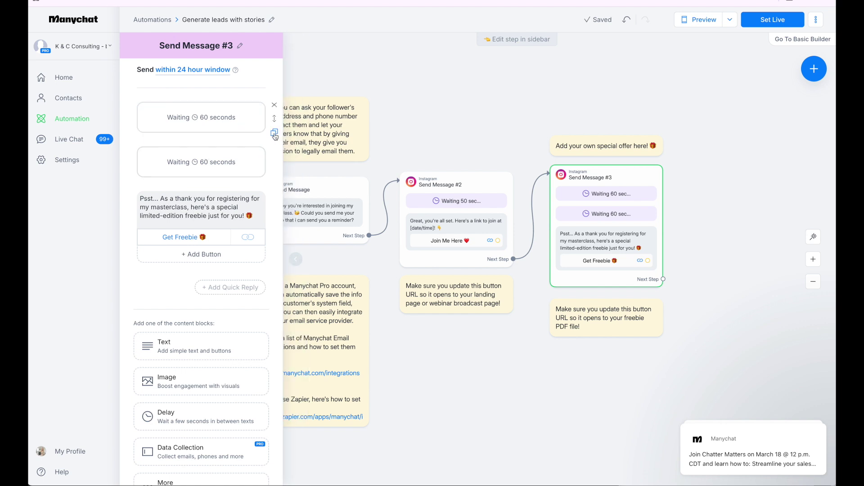
left_click(274, 134)
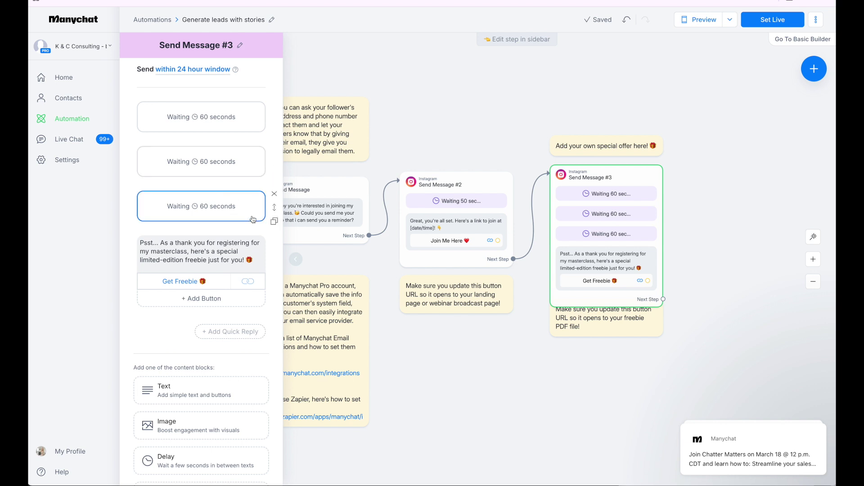
left_click_drag(274, 208, 205, 292)
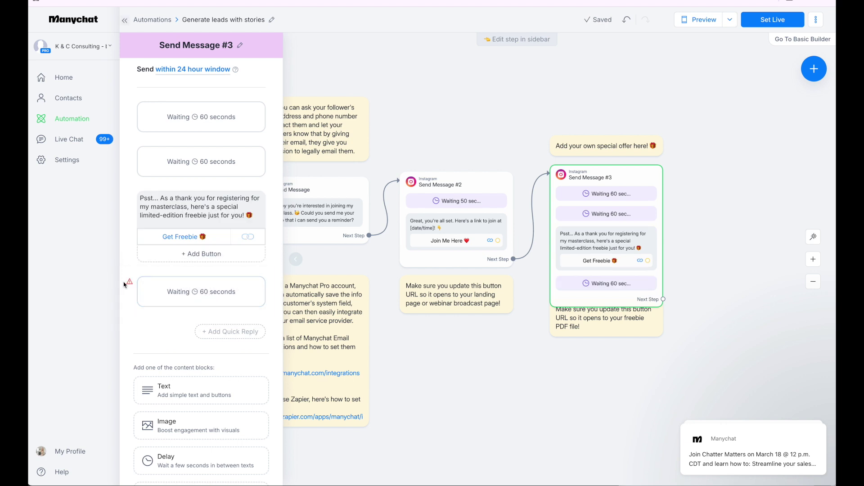
left_click_drag(273, 293, 270, 185)
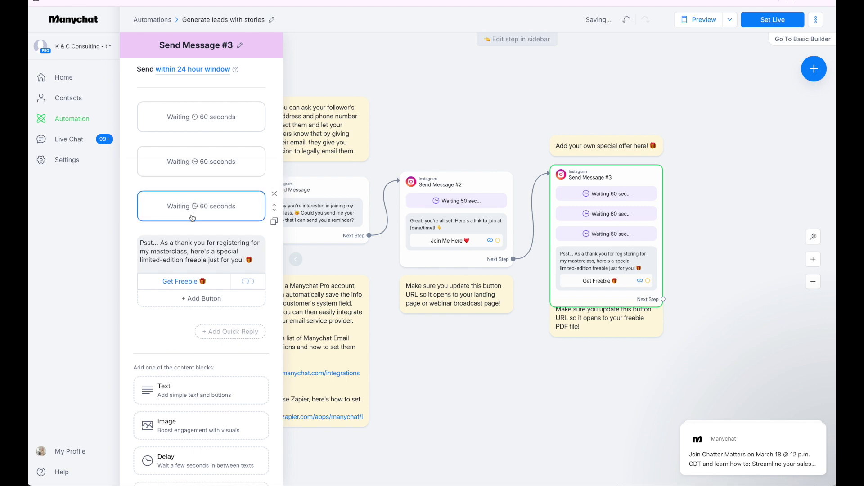
left_click(273, 193)
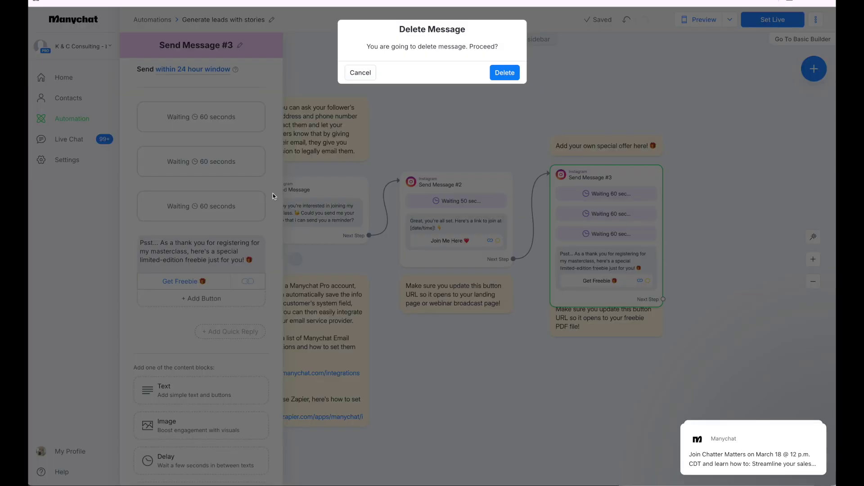
left_click(502, 73)
left_click(179, 203)
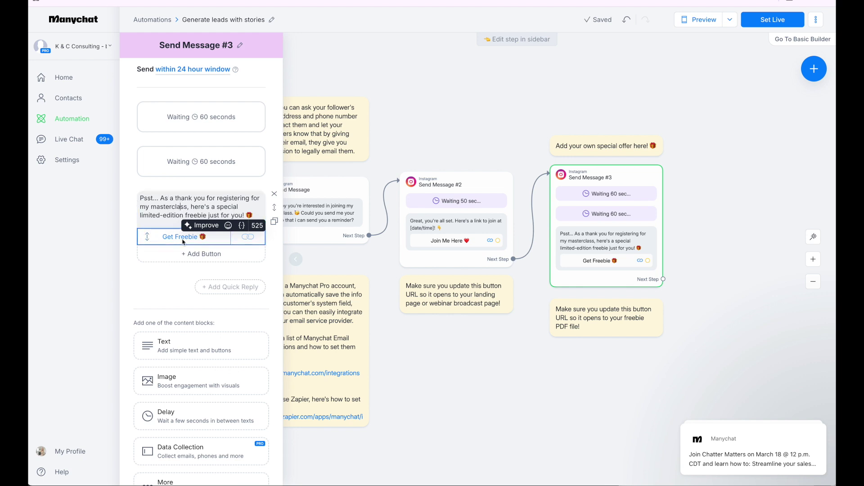
Delete Send Message #3 from the flow and close the sidebar.
mouse_move(658, 176)
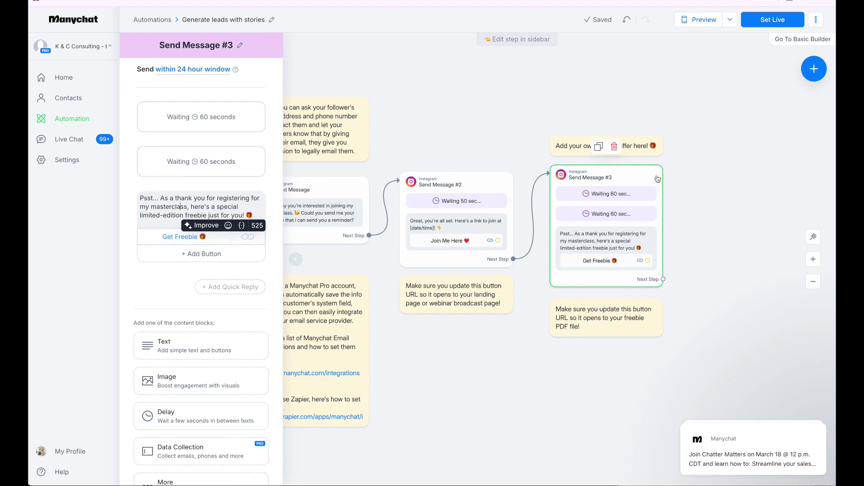
left_click(615, 147)
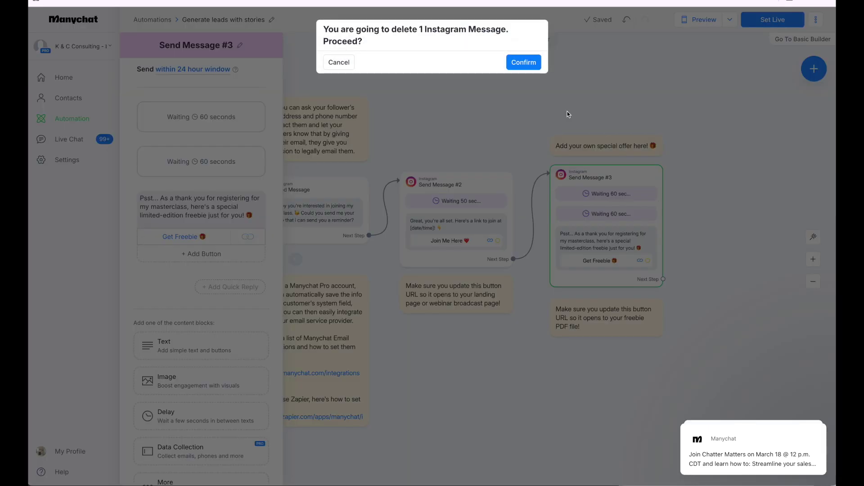
left_click(527, 66)
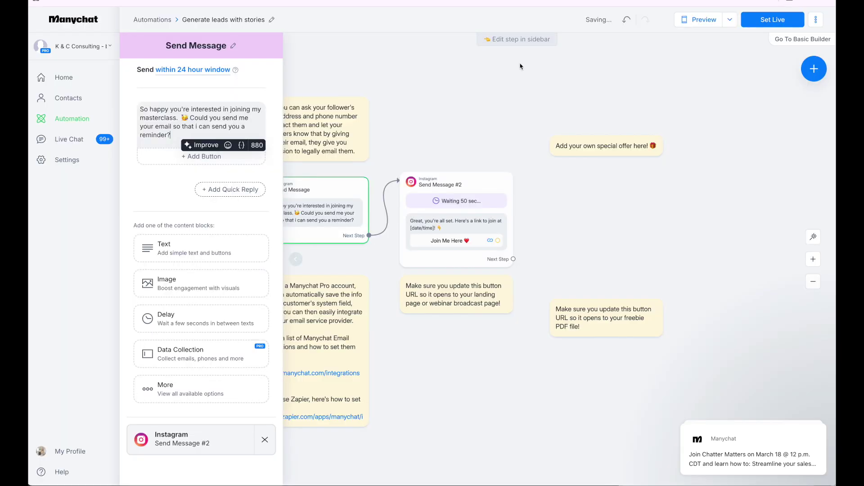
left_click(584, 229)
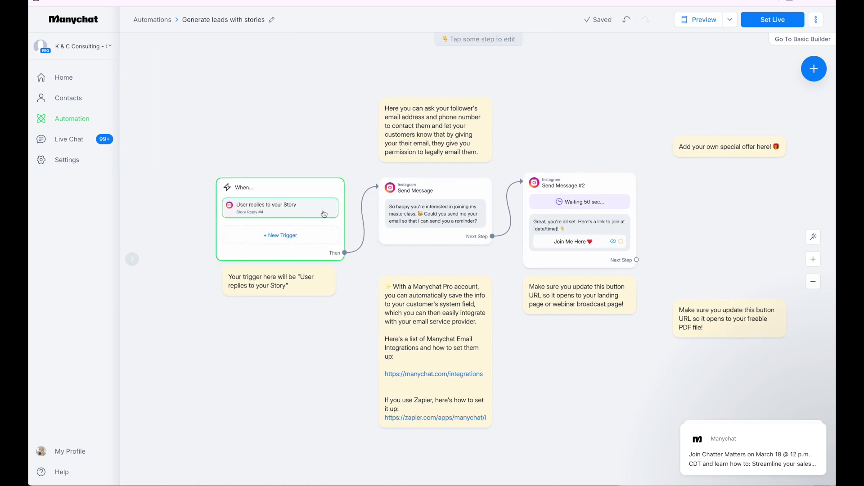
Preview the conversation on the phone mockup and set the automation live.
left_click(433, 210)
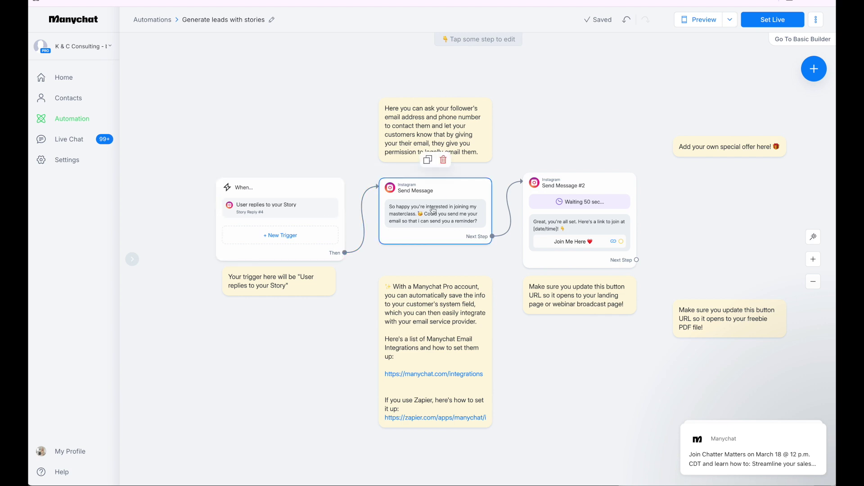
left_click(458, 262)
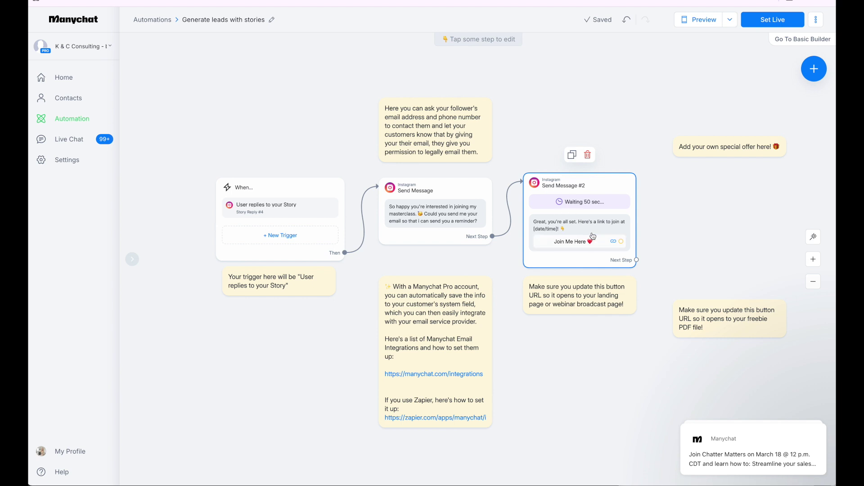
left_click(693, 20)
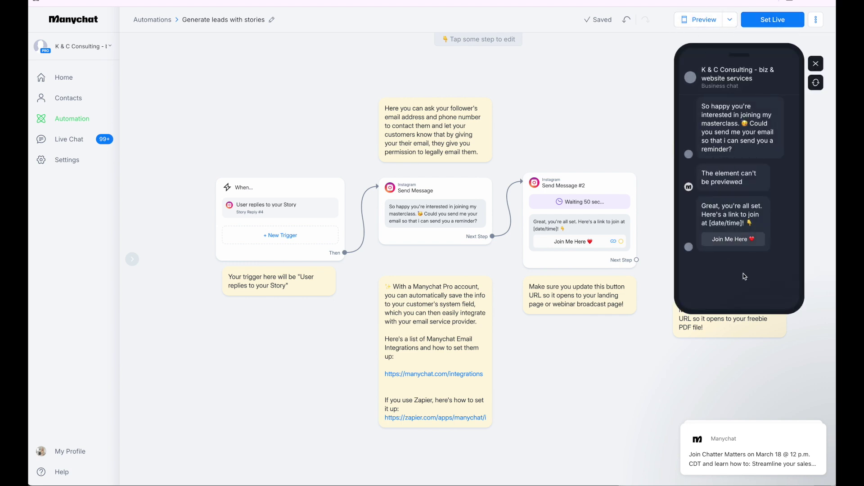
left_click(773, 20)
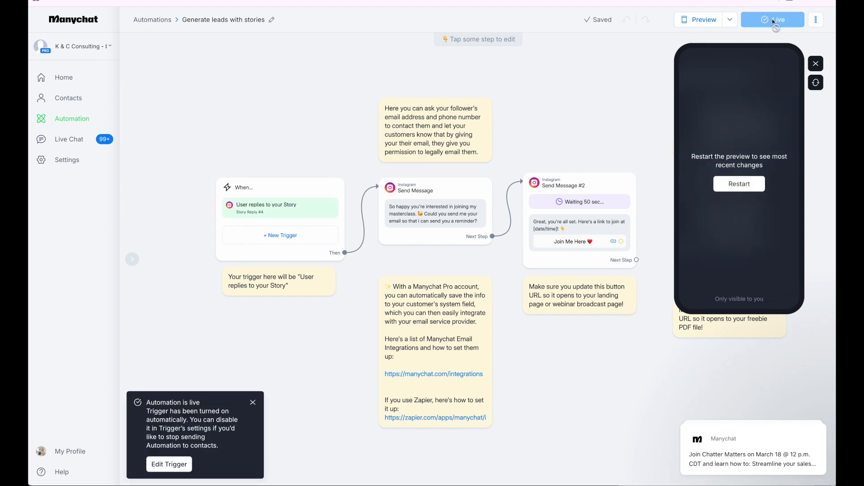